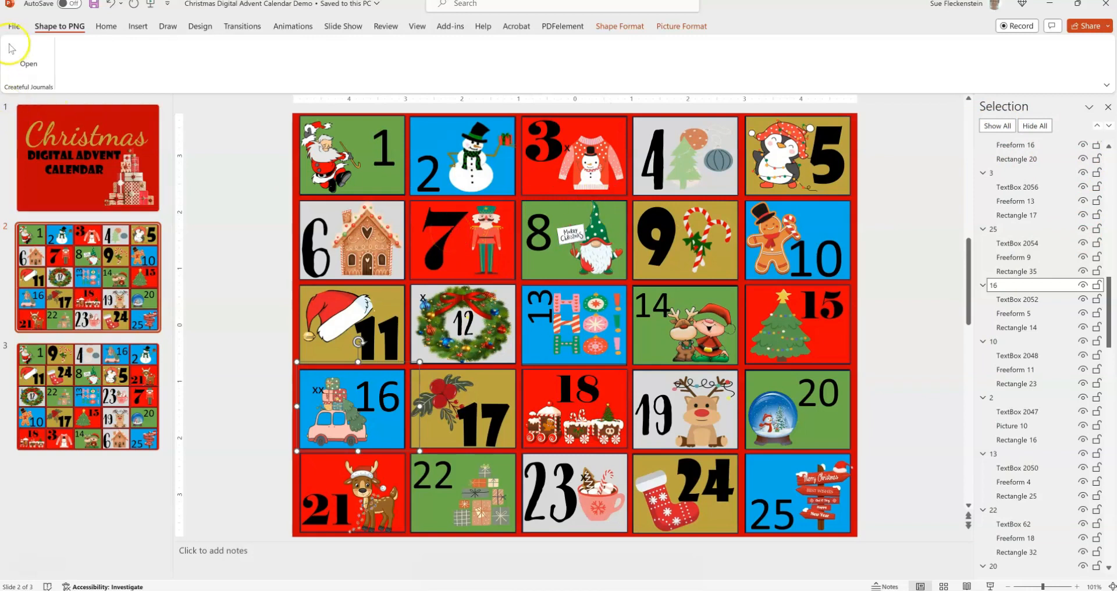
Start saving a copy of the presentation in the current folder, naming it Christmas Digital Advent Calendar Demo 1
left_click(14, 27)
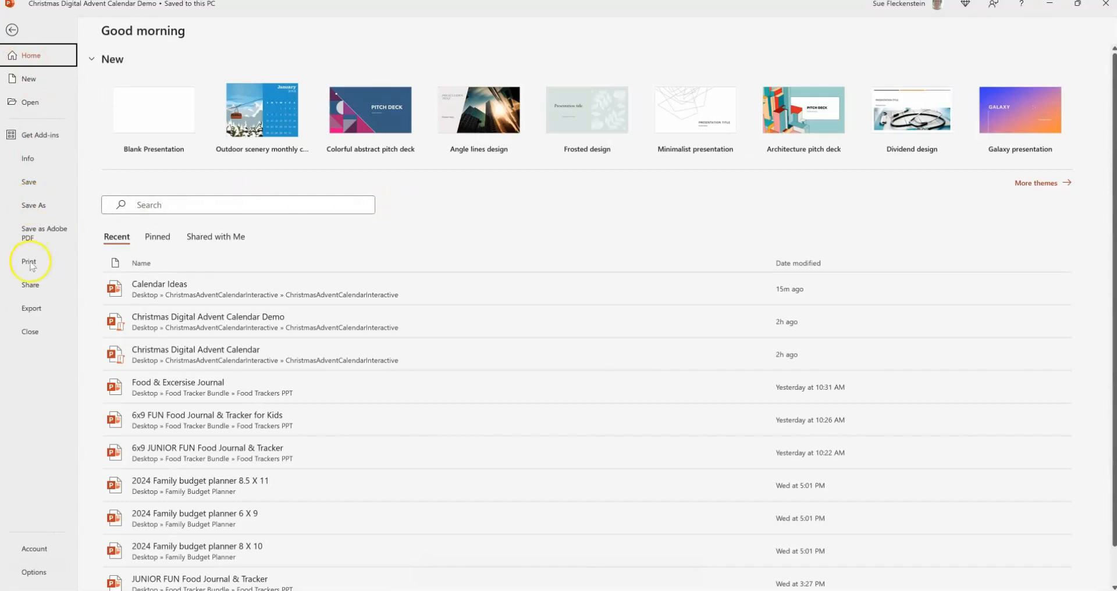
left_click(29, 211)
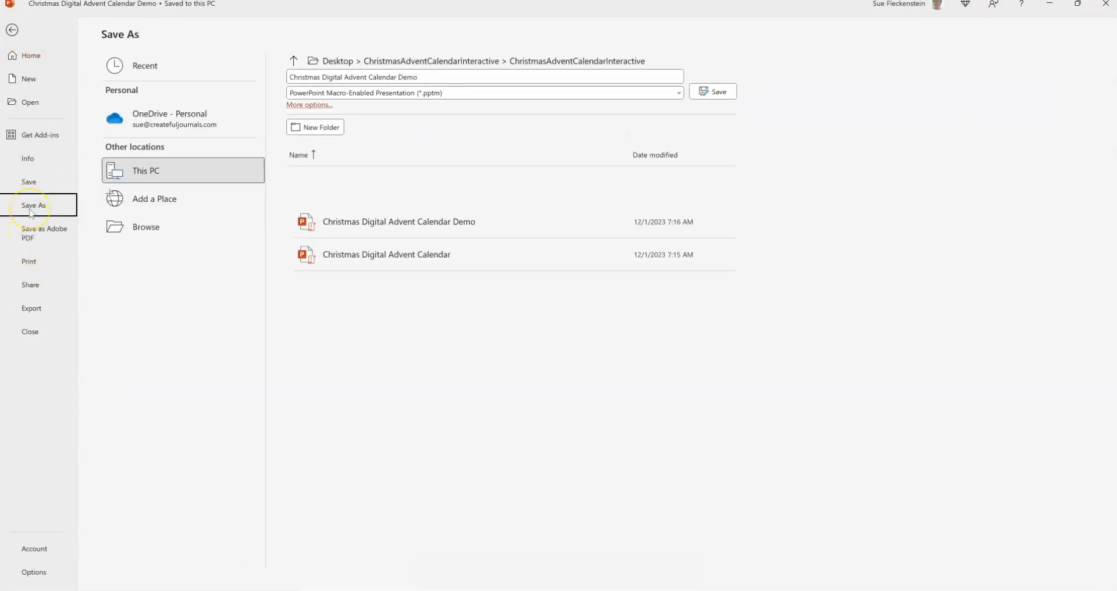
left_click(678, 92)
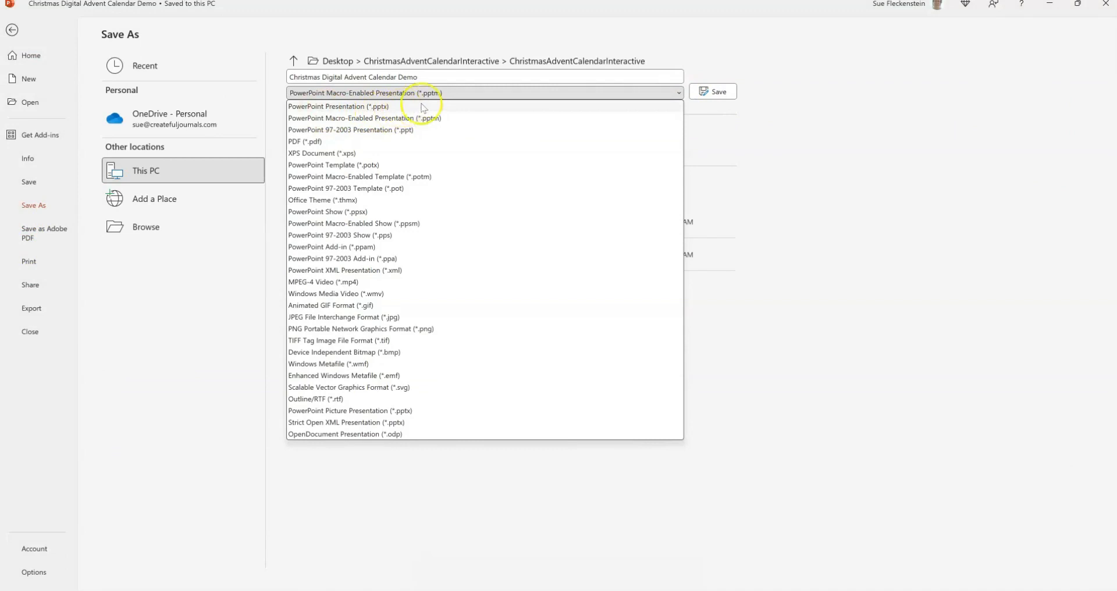
left_click(779, 255)
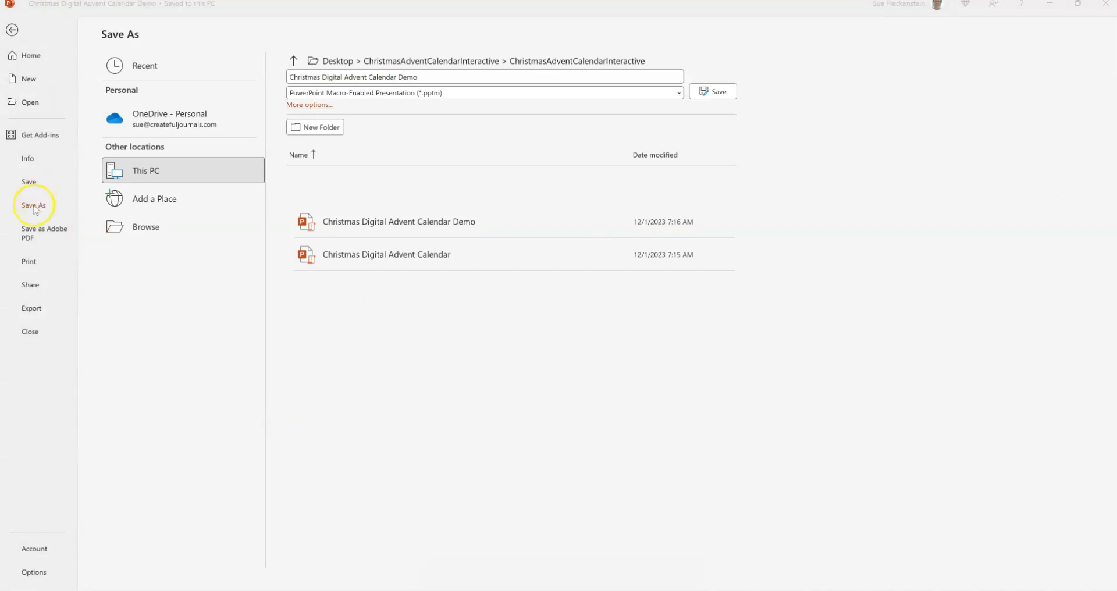
left_click(437, 77)
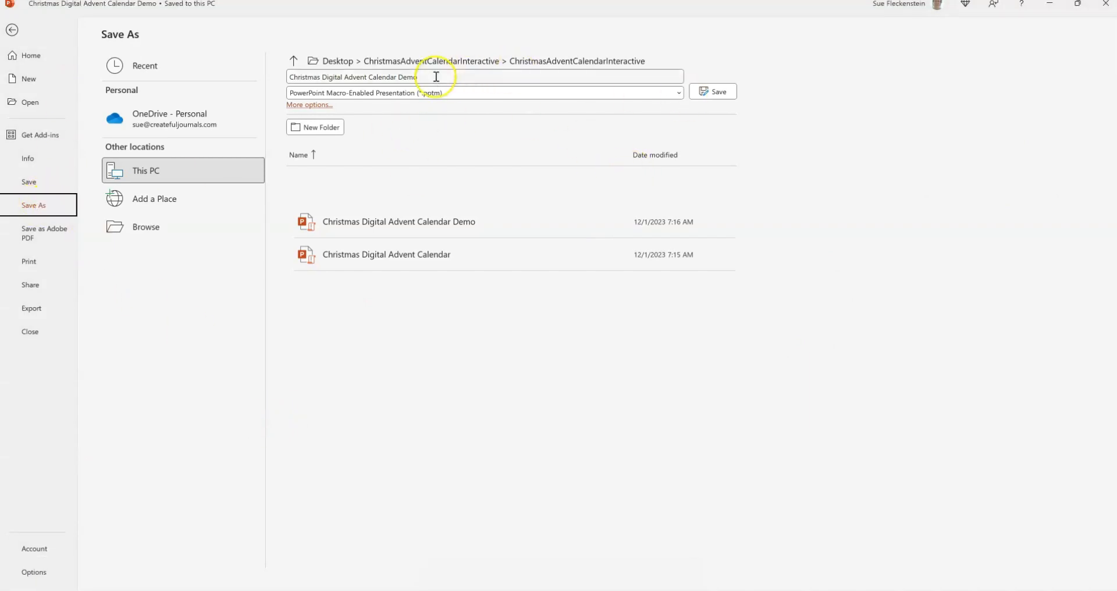
left_click(426, 76)
left_click(425, 76)
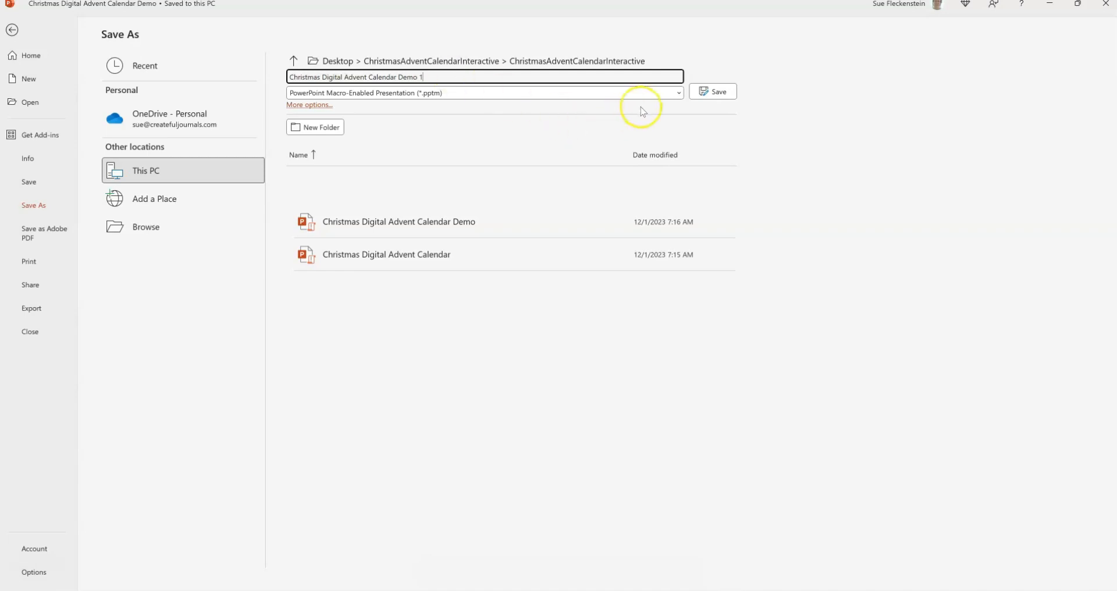
Choose PowerPoint Show (*.ppsx) as the file type and save the copy
left_click(680, 93)
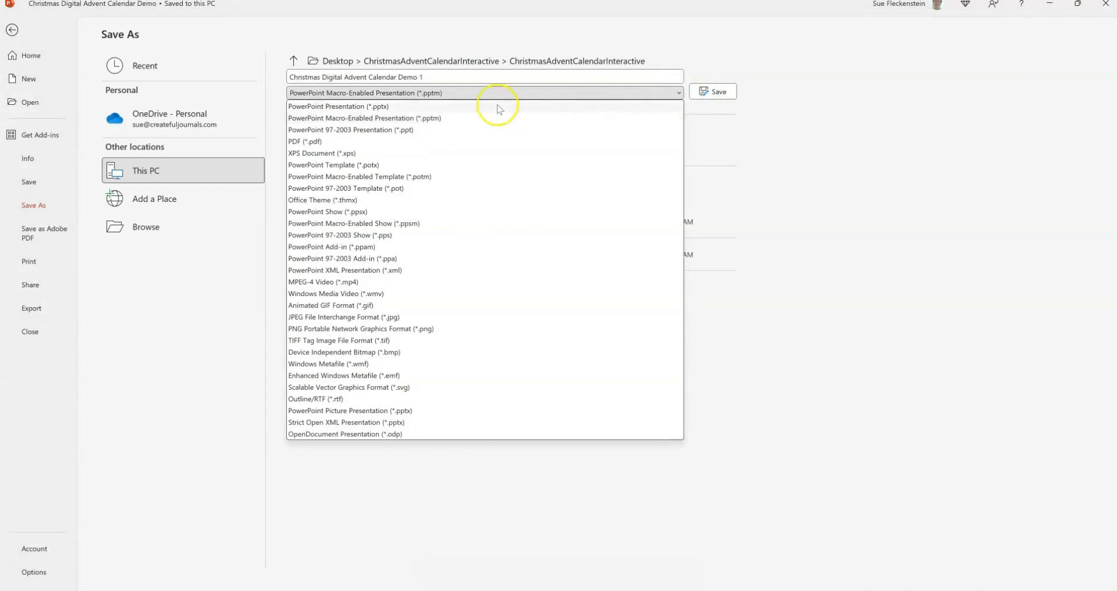
left_click(377, 214)
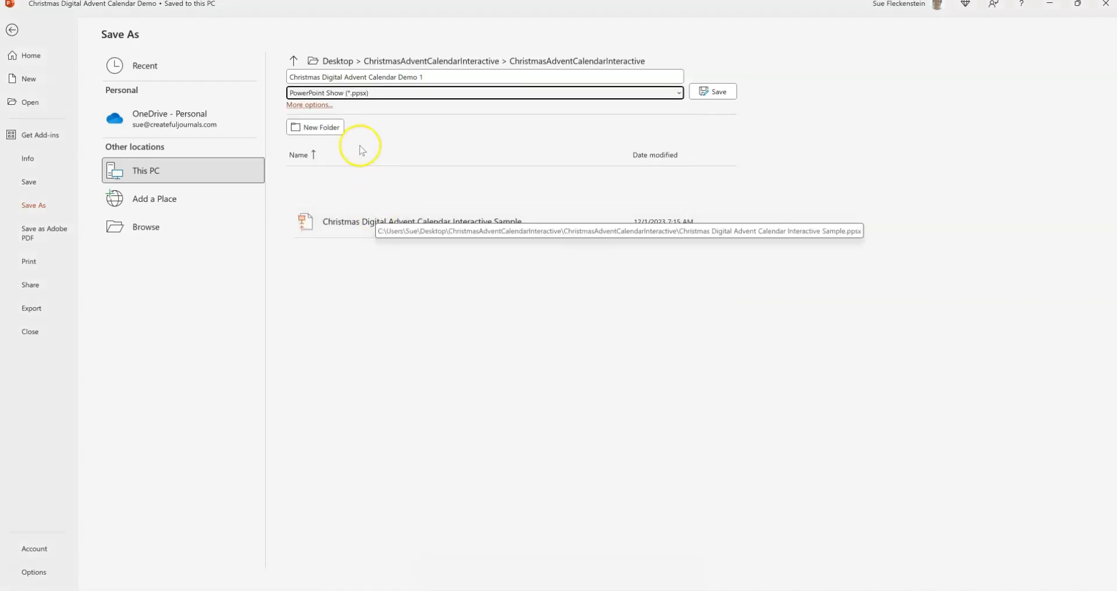
left_click(719, 91)
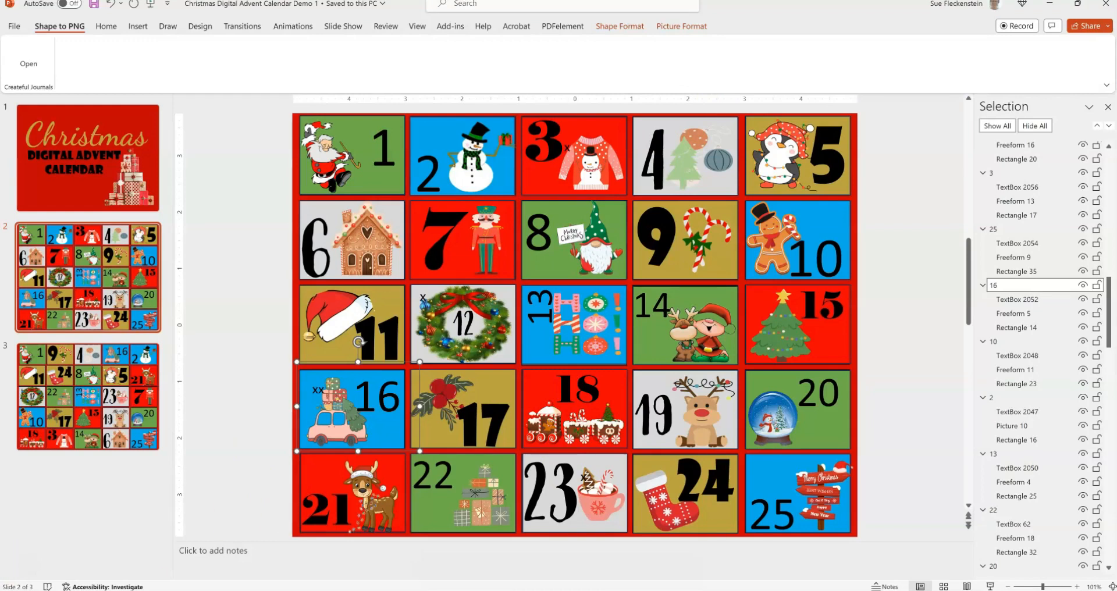
Play the slide show from the beginning, advance to the calendar and open doors 1, 2, 3 and 4
key("F5")
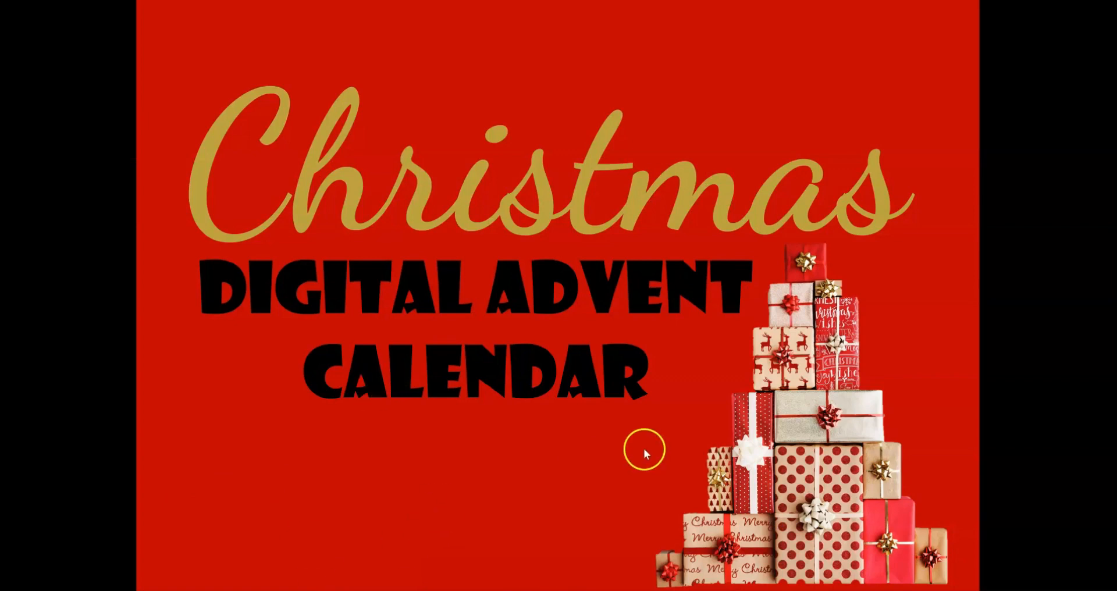
left_click(810, 392)
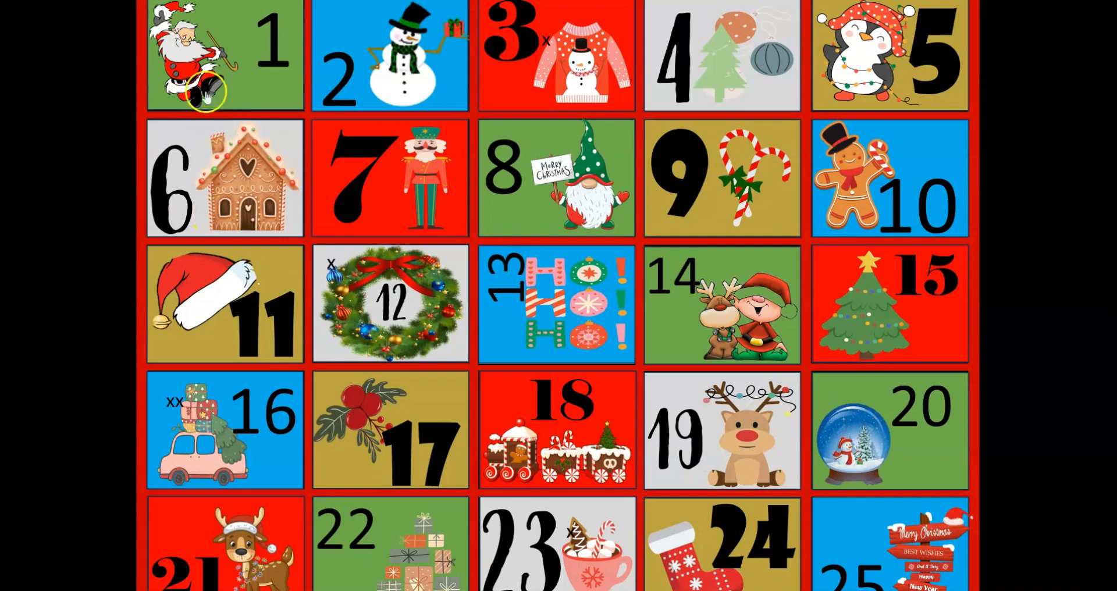
left_click(236, 63)
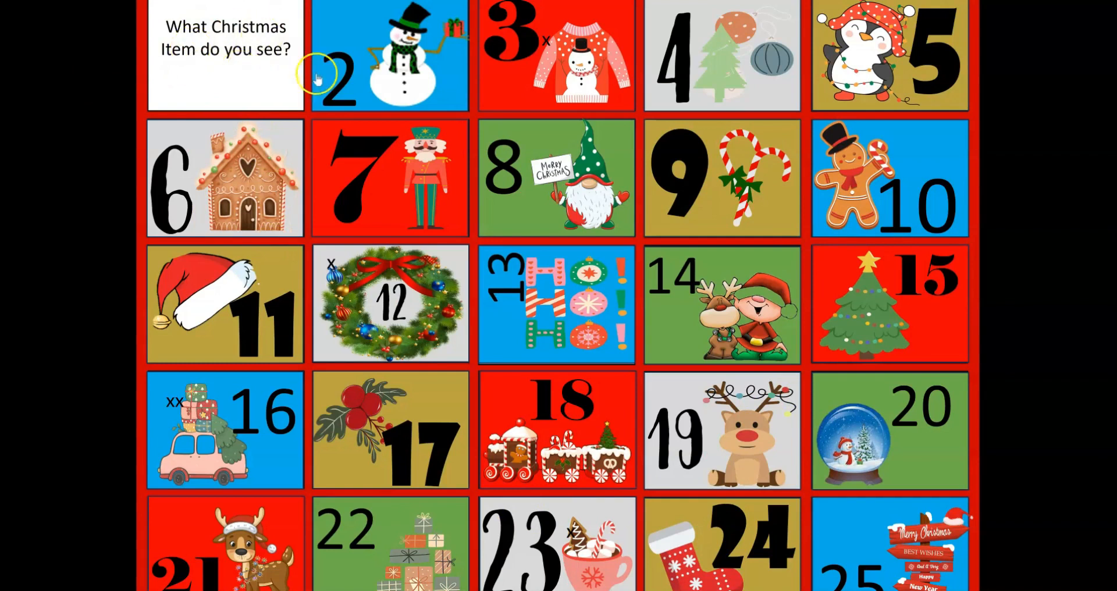
left_click(400, 68)
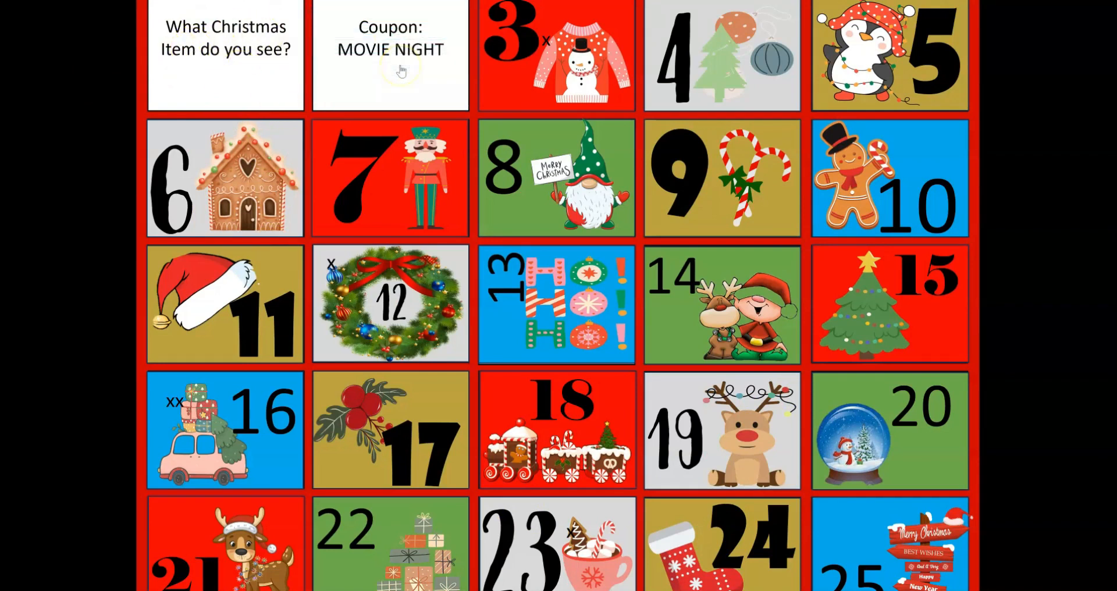
left_click(572, 54)
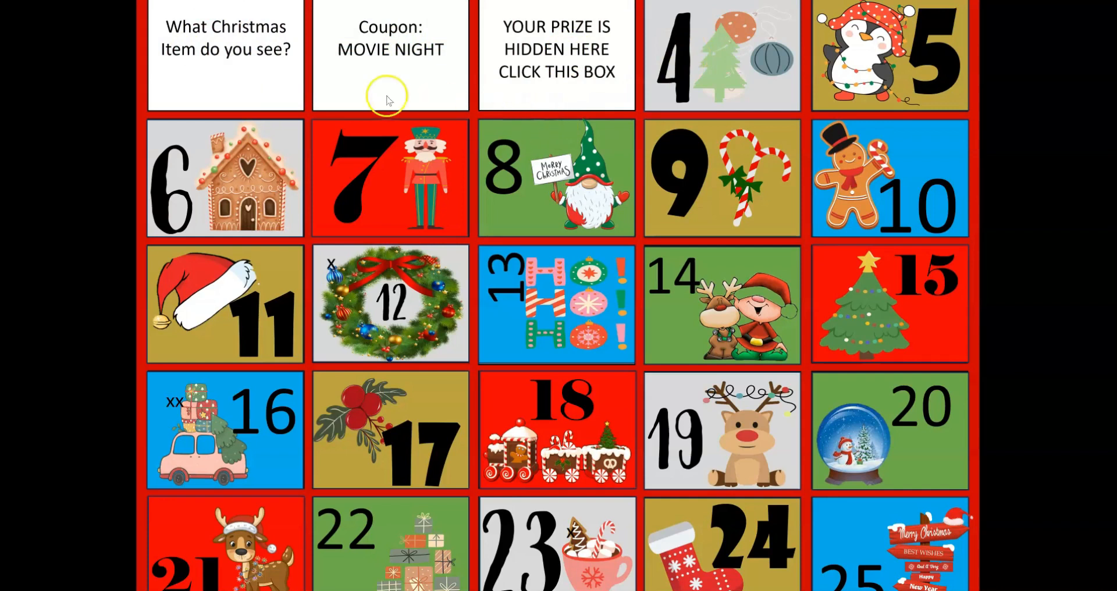
left_click(691, 58)
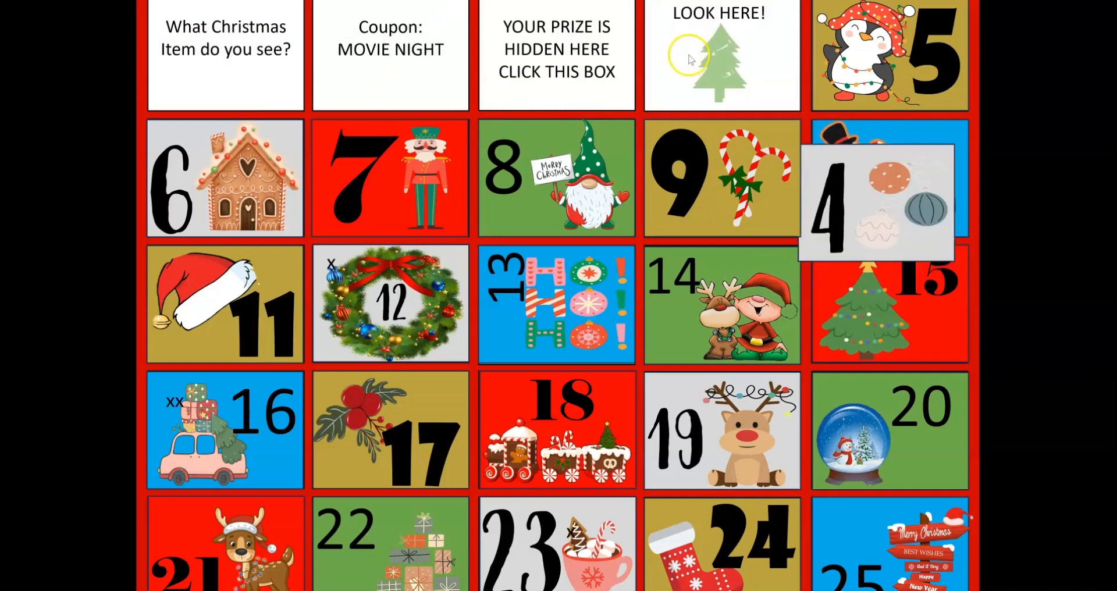
Open calendar doors 5, 10, 14, 18, 16 and 12 to test their exit animations, and end the slide show
left_click(906, 91)
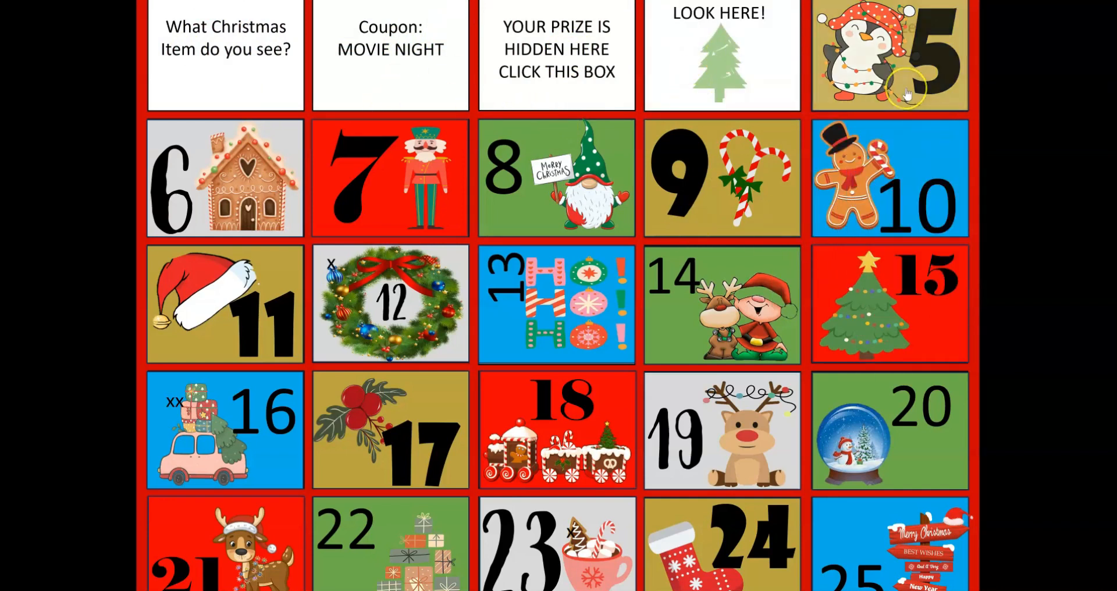
left_click(871, 192)
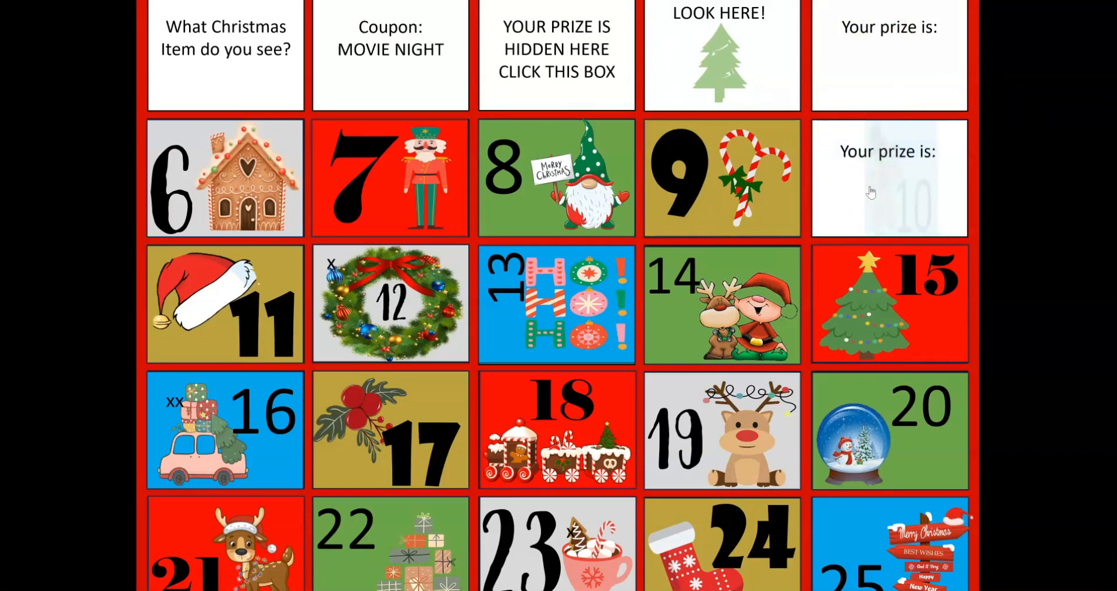
left_click(737, 300)
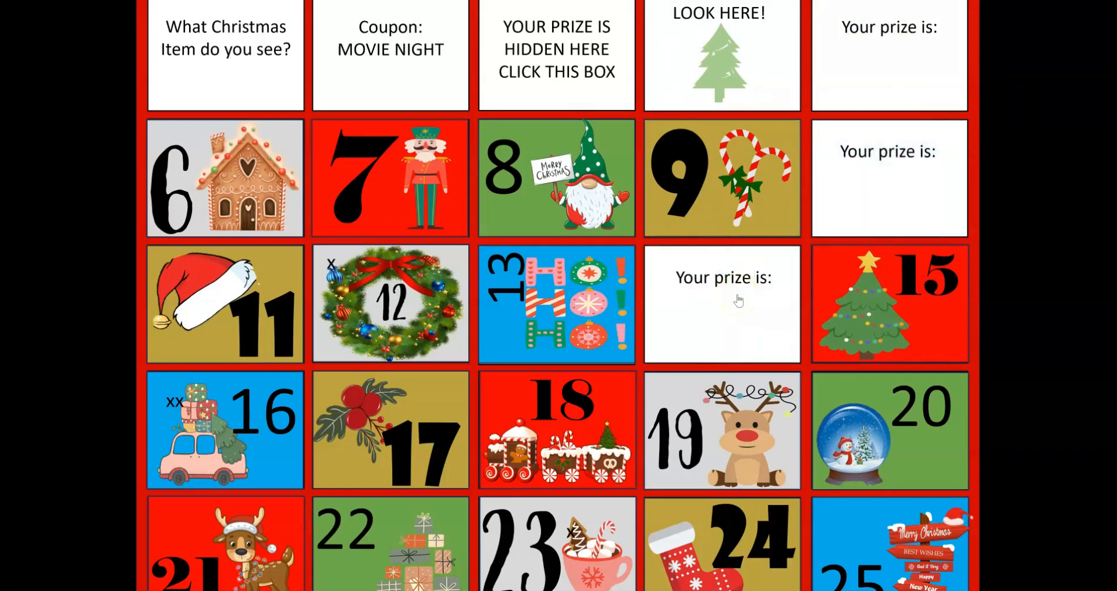
left_click(565, 413)
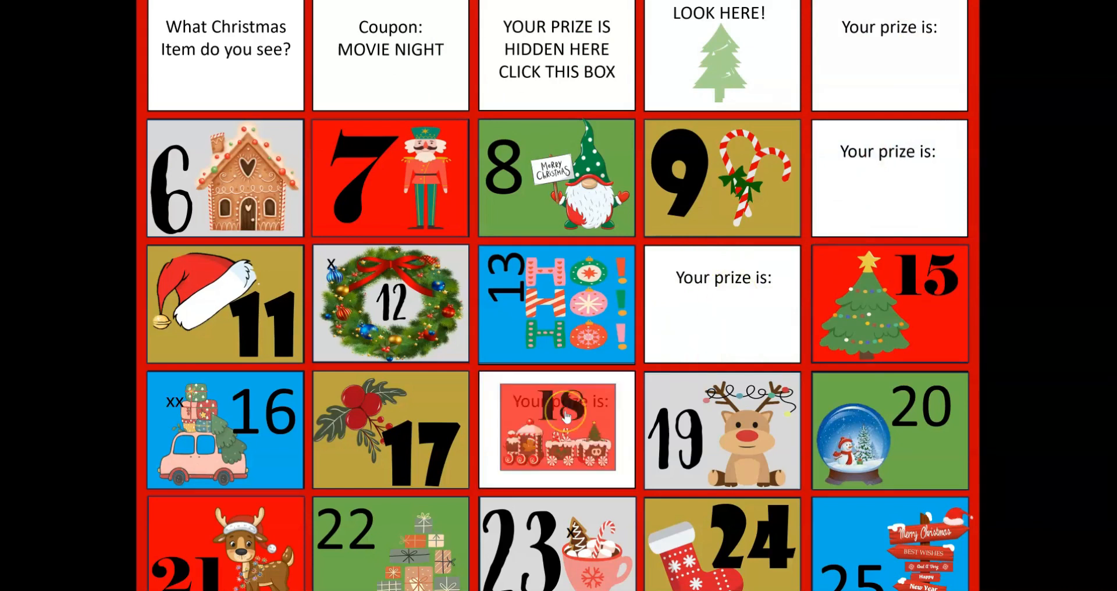
left_click(230, 436)
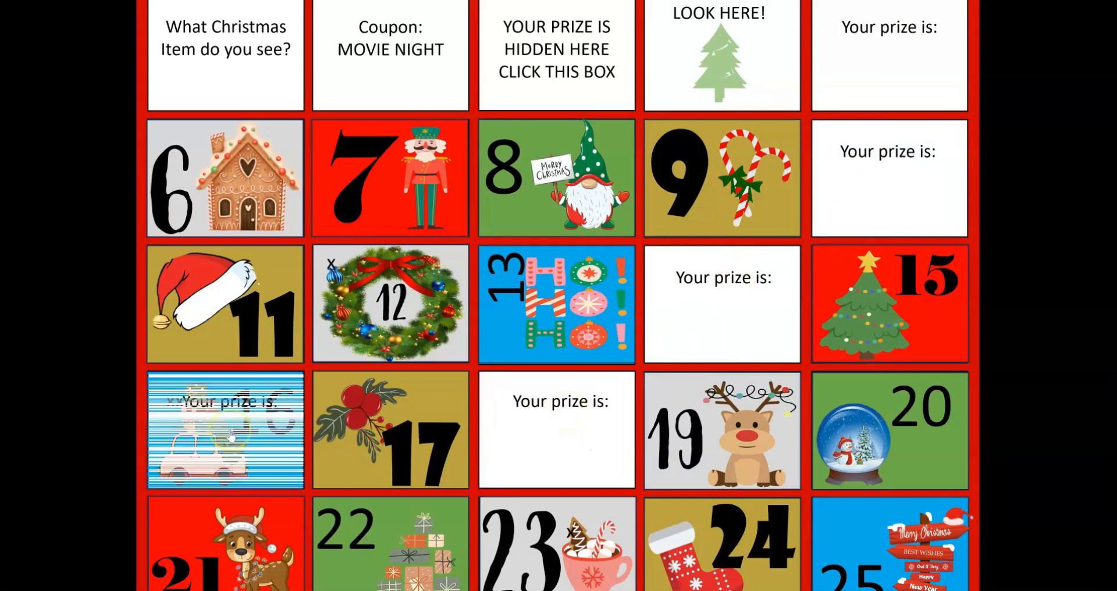
left_click(391, 298)
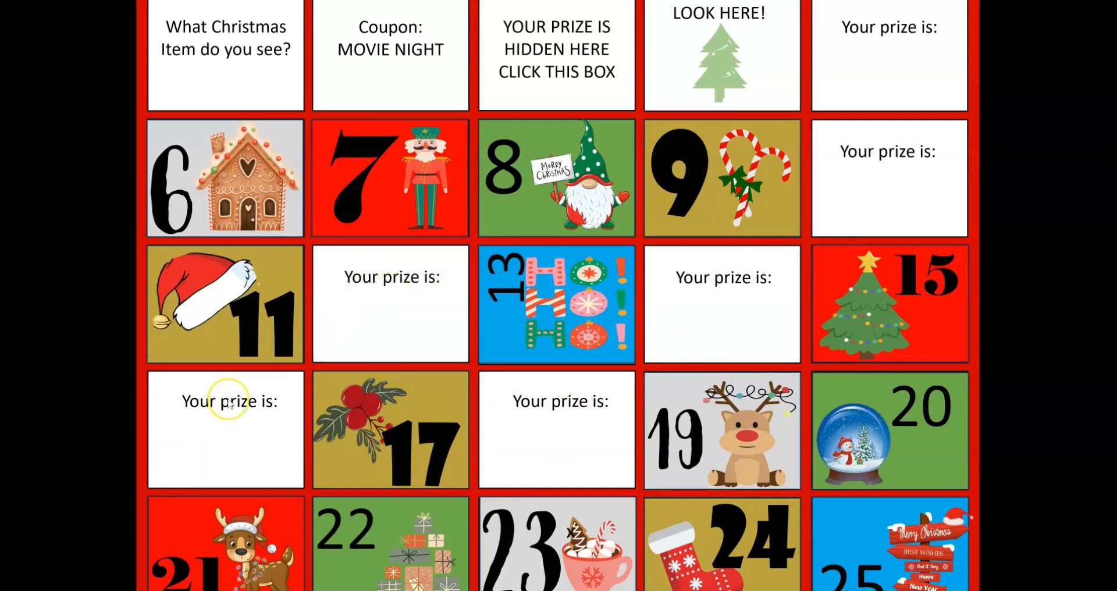
key("Escape")
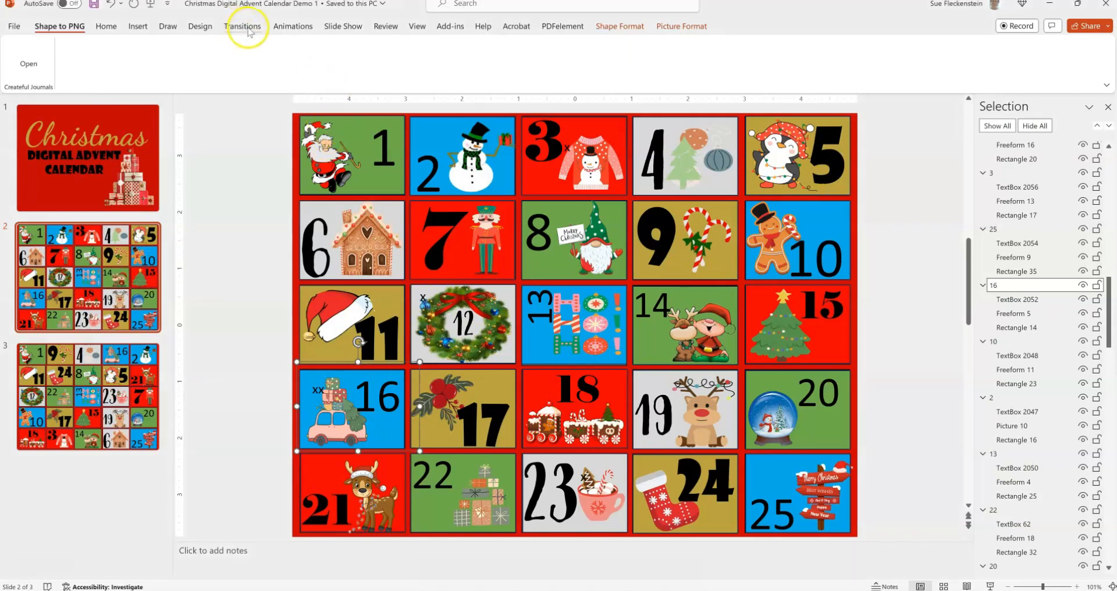
Check the animation assigned to calendar box 1 and examine the full range of available animation effects
left_click(286, 26)
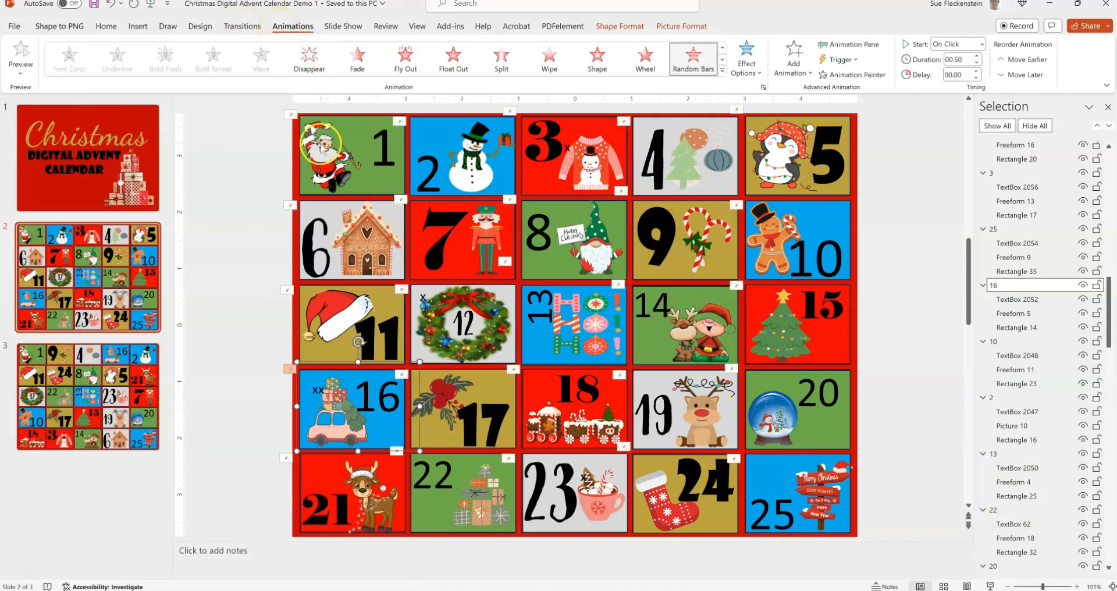
left_click(321, 141)
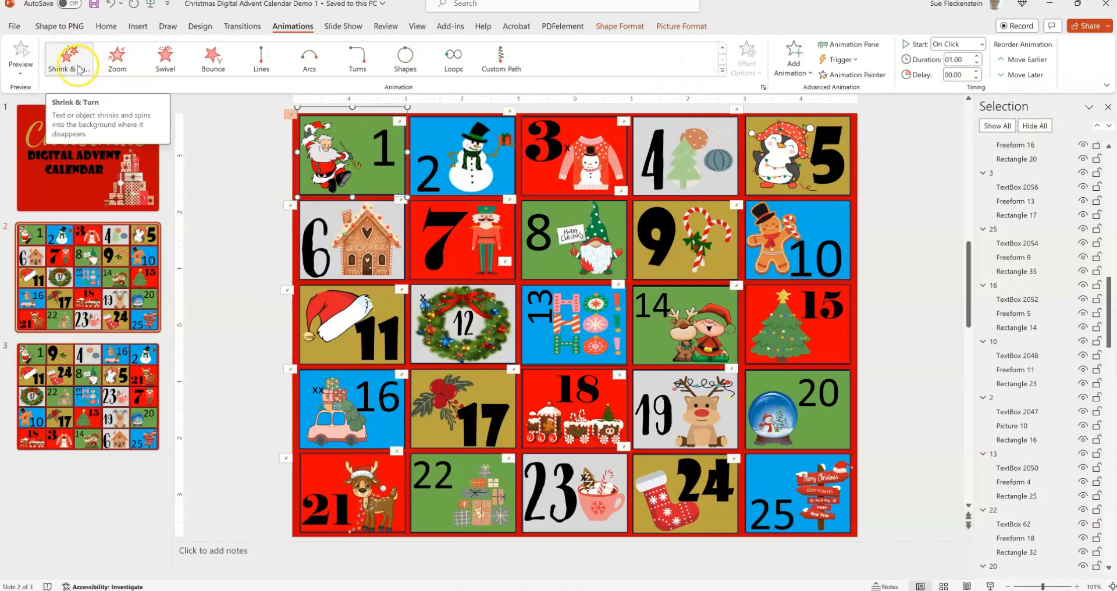
left_click(723, 71)
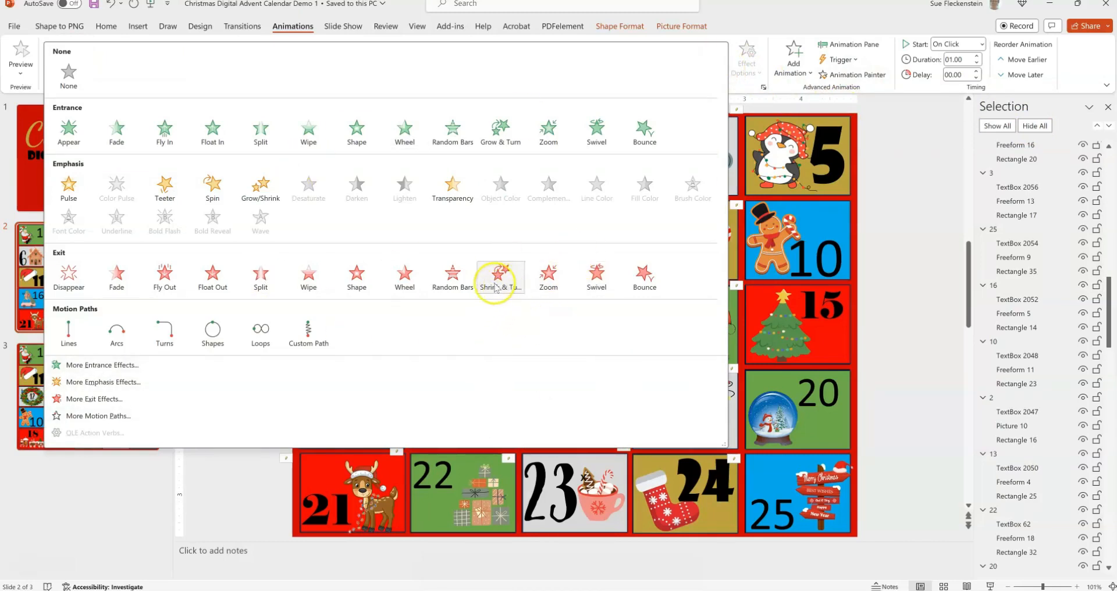
left_click(920, 162)
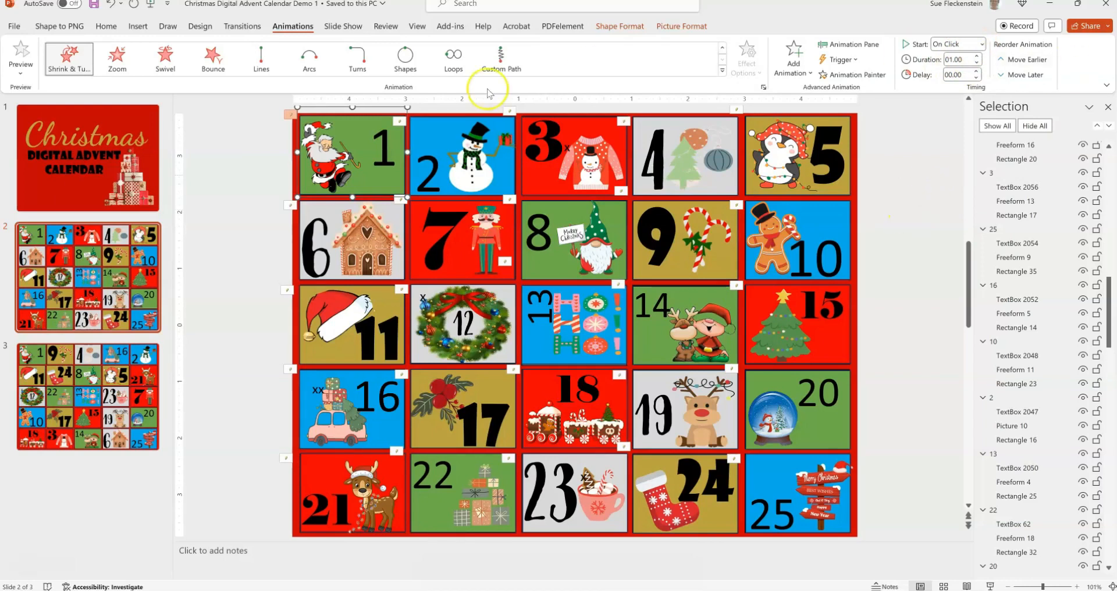
Dismiss the Morph tip and examine the full range of slide transitions without applying one
left_click(242, 26)
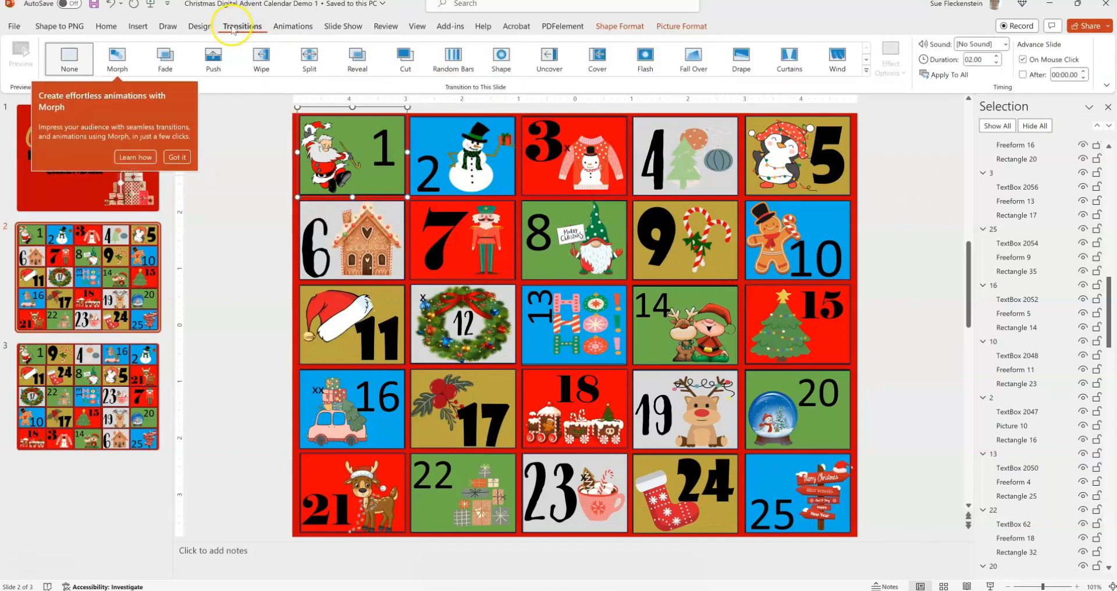
left_click(177, 157)
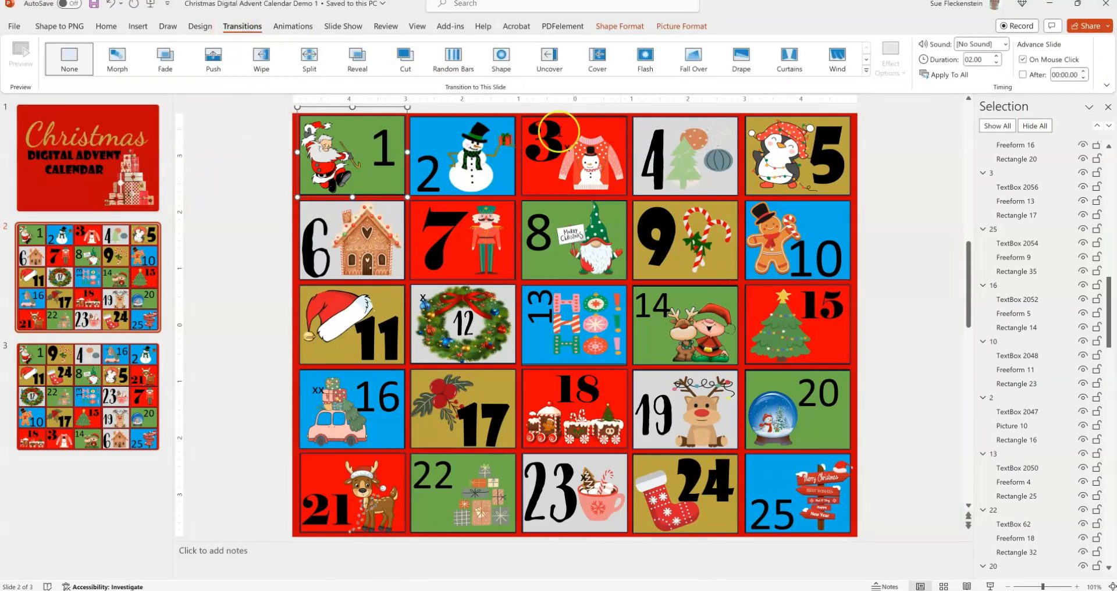
left_click(866, 70)
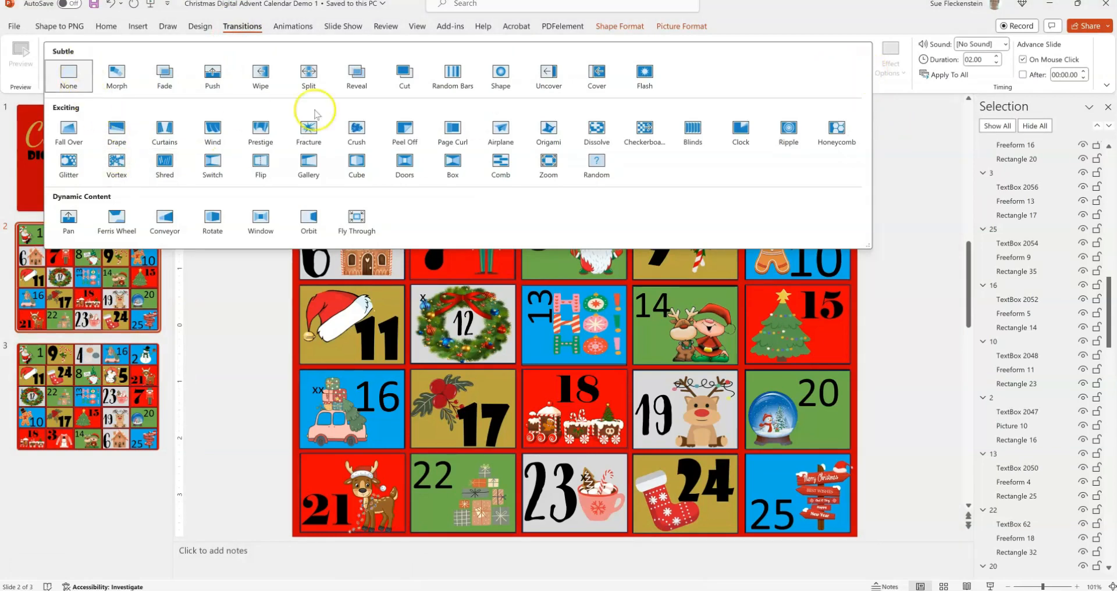
left_click(930, 157)
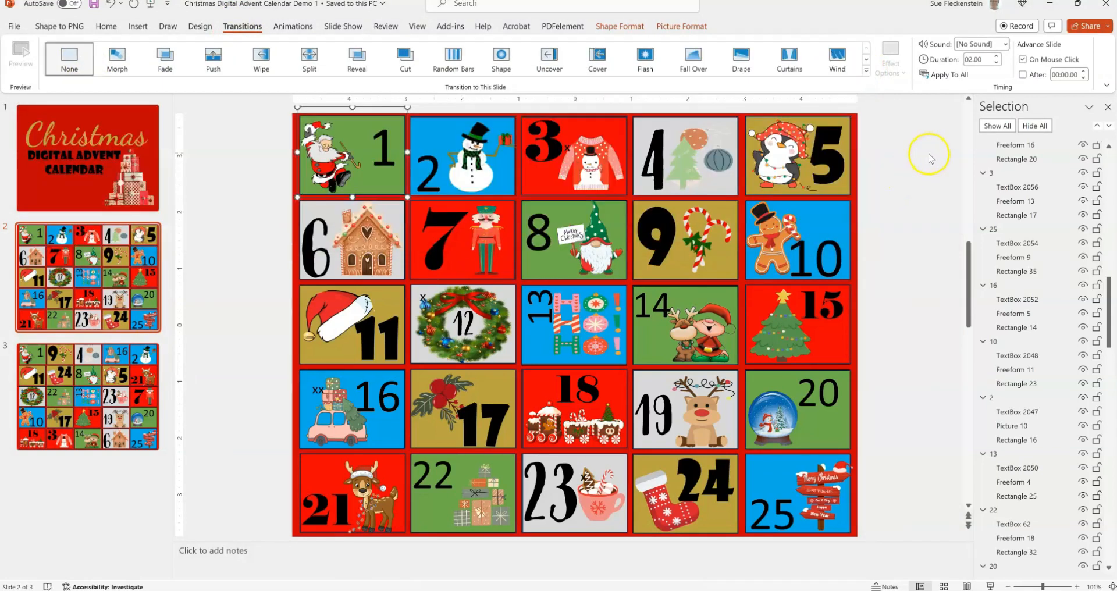
Check which exit animations are assigned to calendar boxes 8, 12 and 19
left_click(292, 28)
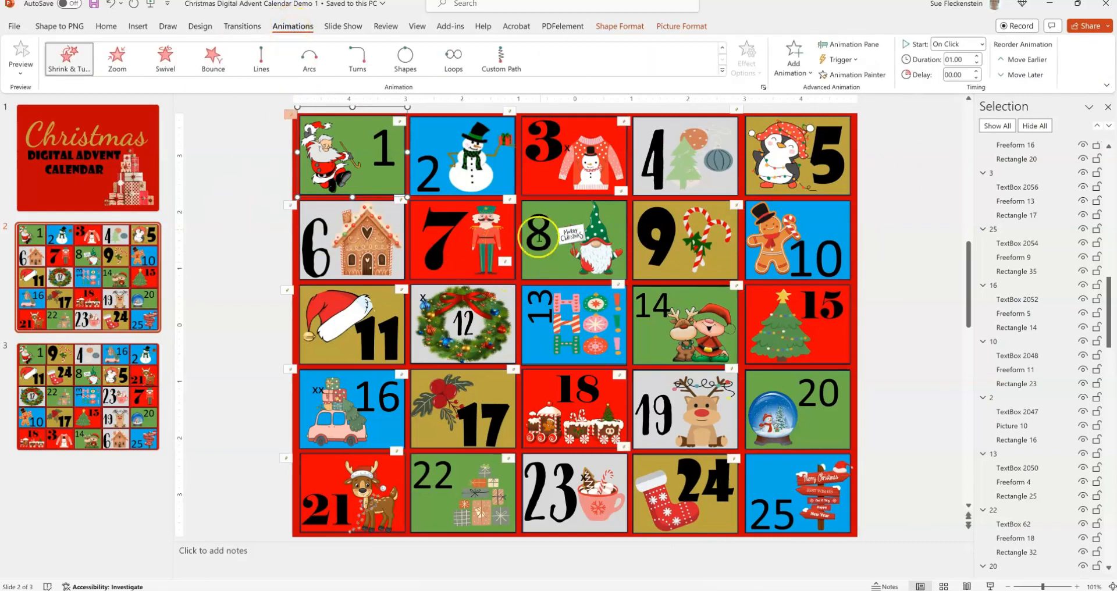
left_click(540, 229)
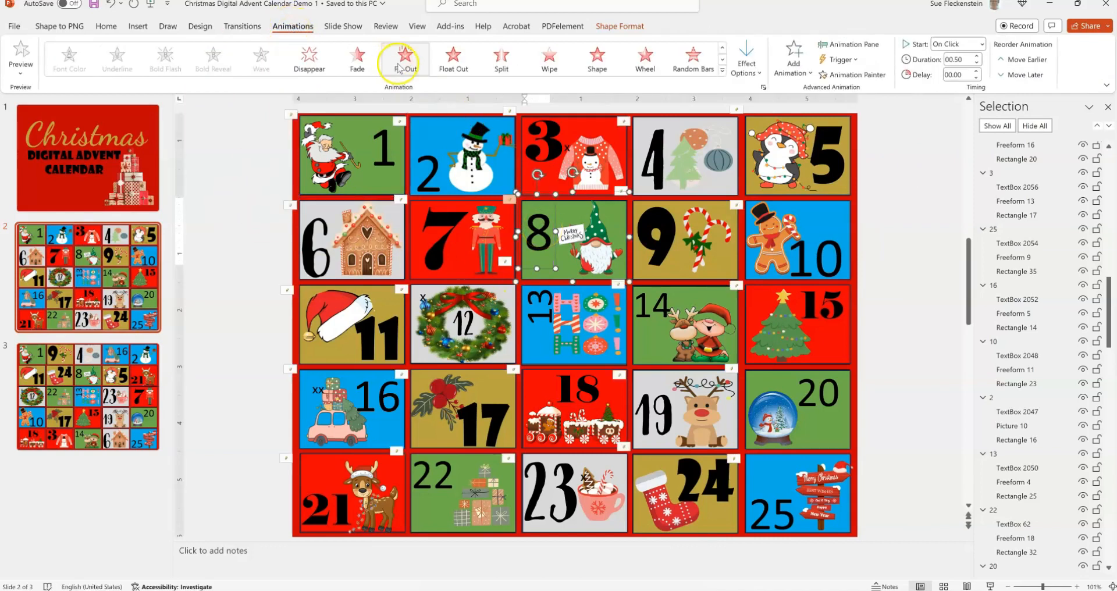
left_click(451, 328)
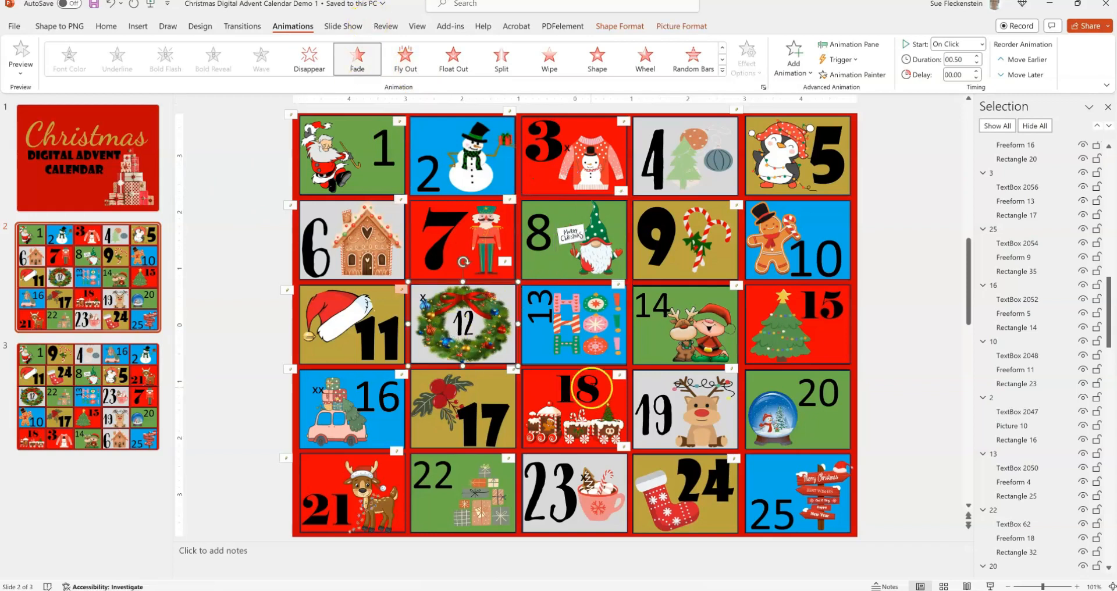
left_click(660, 405)
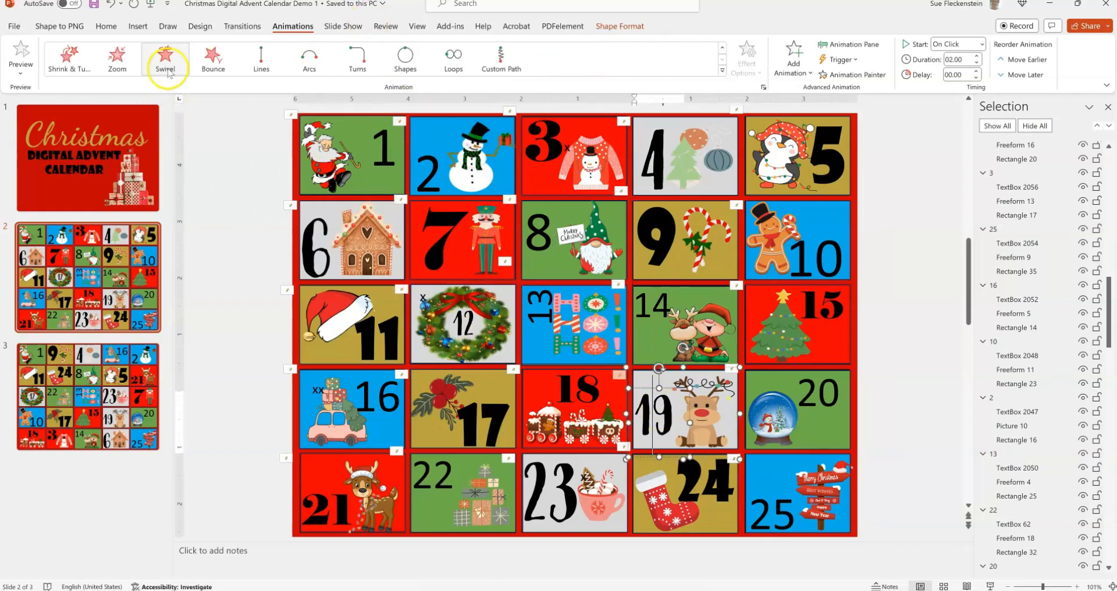